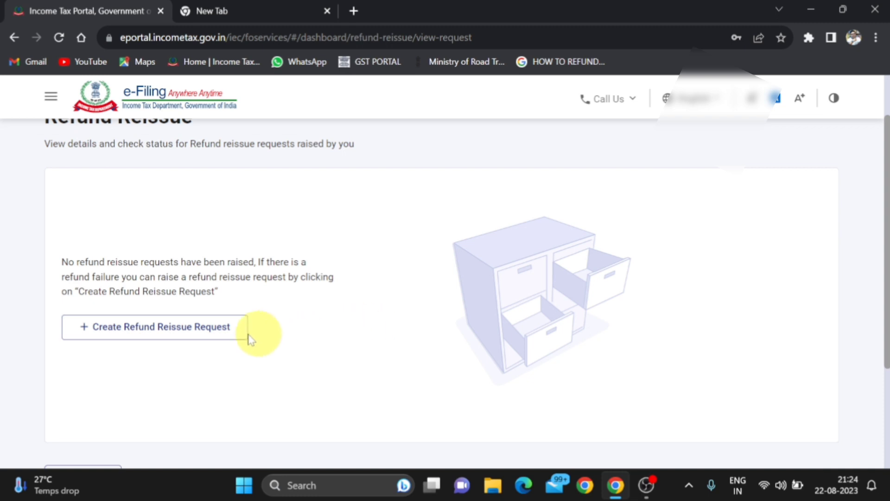
# Open the Refund Reissue service from the dashboard and start creating a refund reissue request.
pyautogui.click(192, 335)
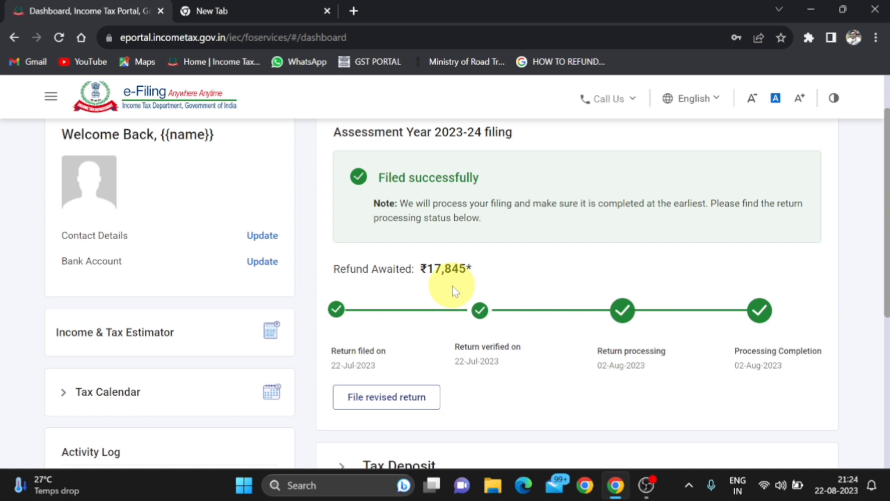
pyautogui.scroll(3, 454, 291)
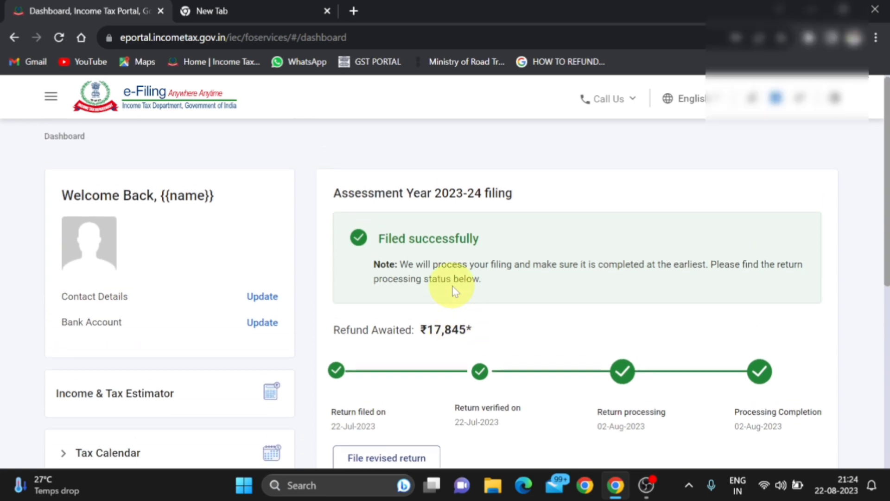
pyautogui.click(380, 144)
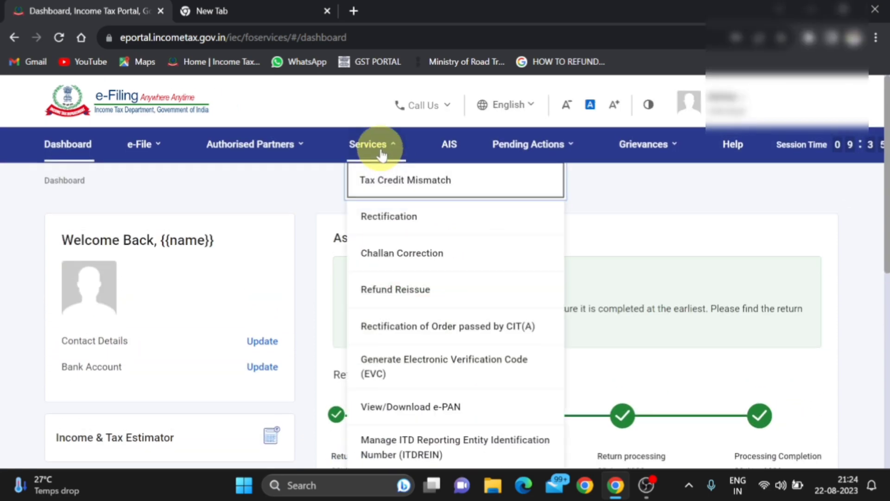
pyautogui.click(420, 298)
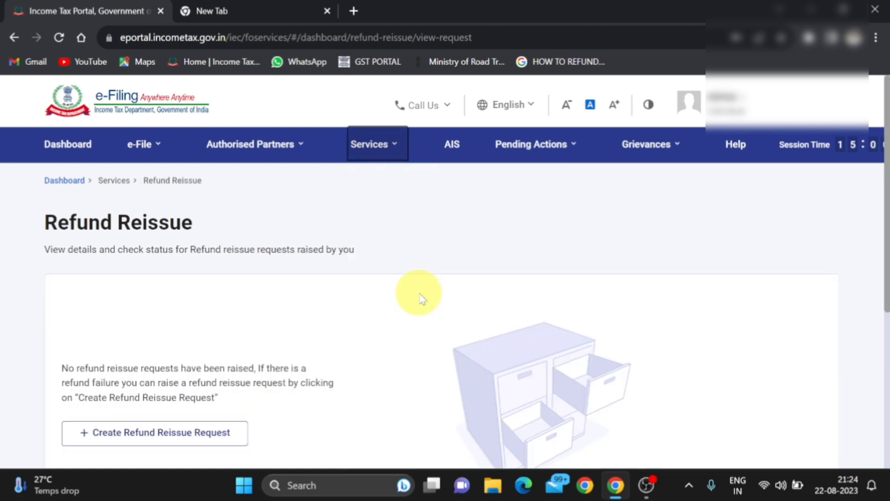
pyautogui.scroll(-2, 419, 298)
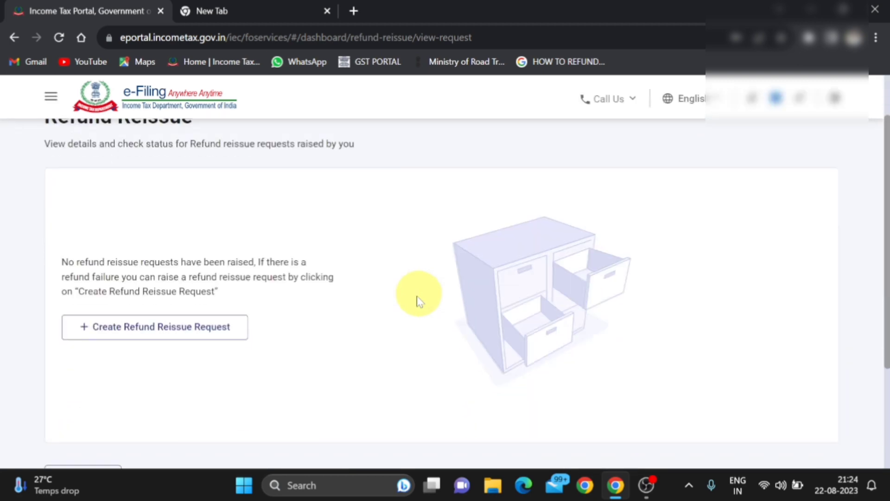
pyautogui.click(193, 334)
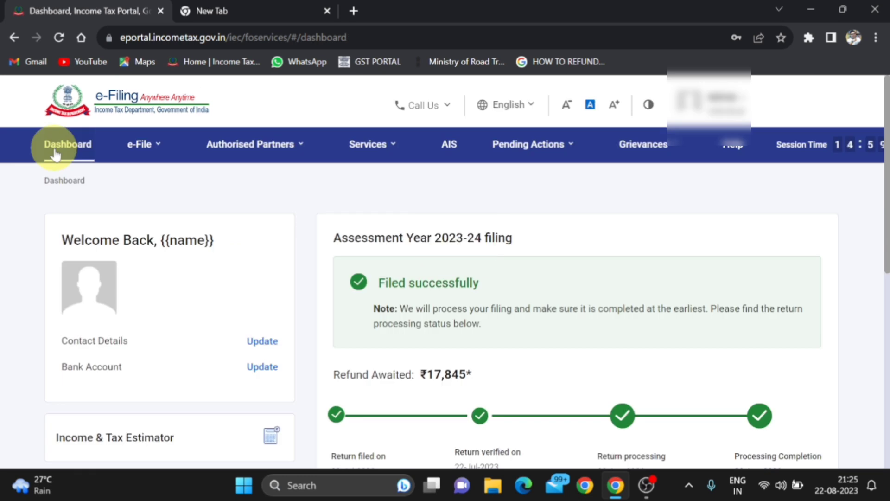
# View the failed bank accounts in the profile's My Bank Account section and check the failed account's available actions.
pyautogui.click(99, 299)
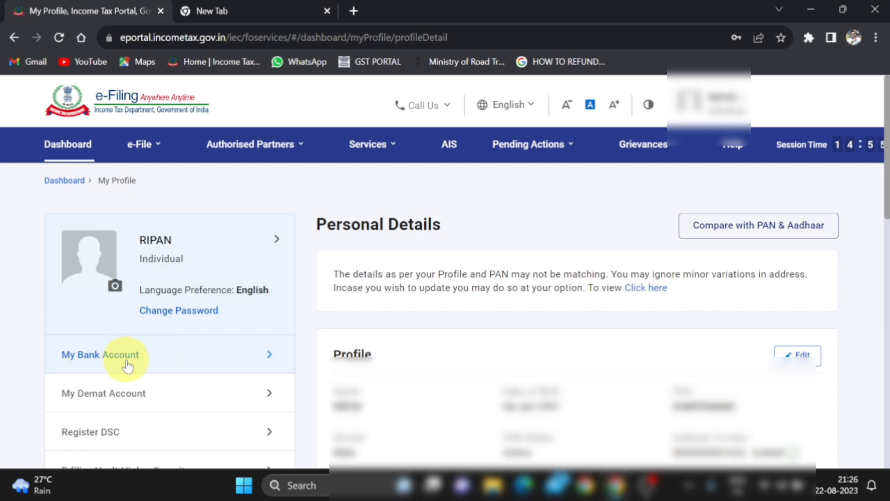
pyautogui.click(153, 358)
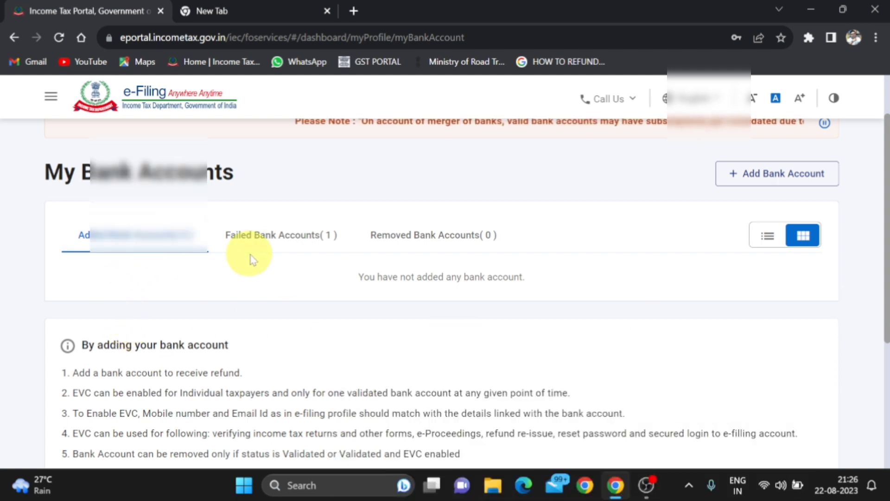
pyautogui.click(260, 237)
pyautogui.scroll(-1, 371, 320)
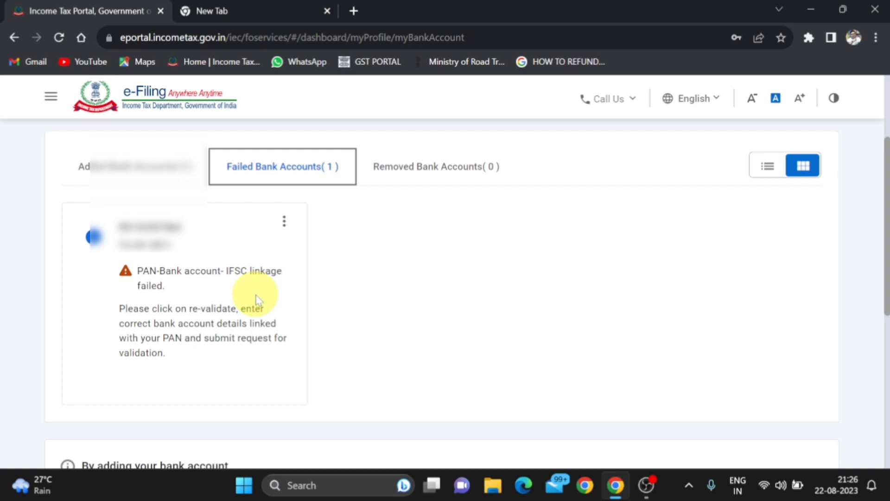
pyautogui.click(284, 222)
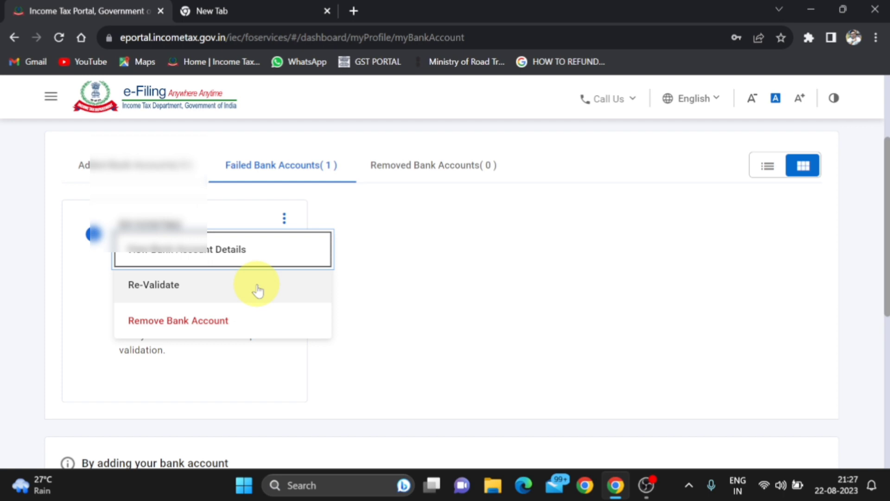
pyautogui.click(391, 284)
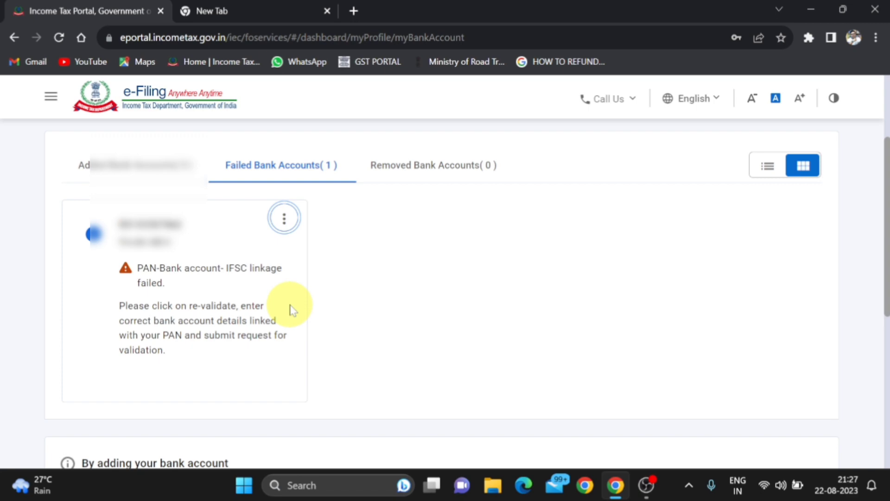
# Search Google for refund status in the other browser tab and open the NSDL Refund Status page.
pyautogui.click(244, 9)
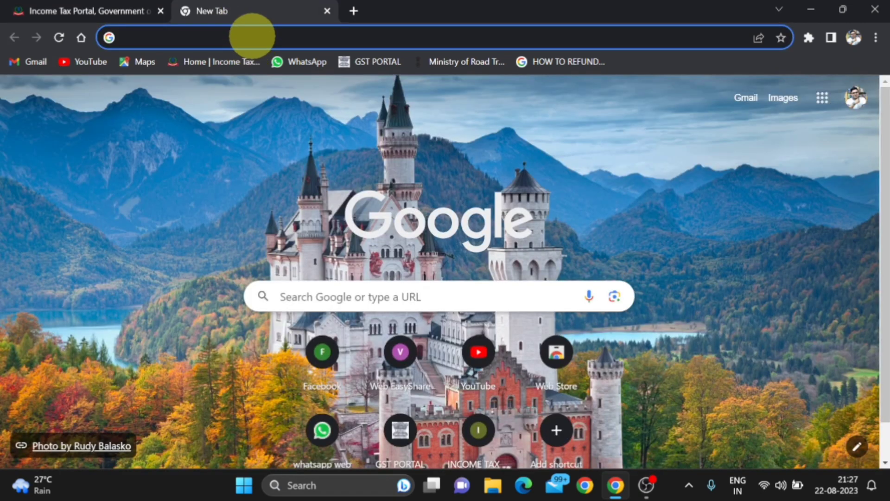
pyautogui.click(252, 36)
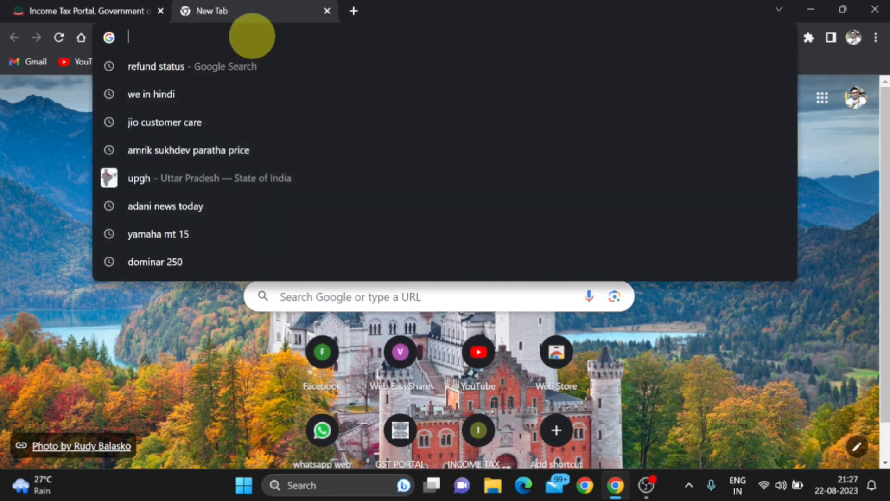
pyautogui.write('REF')
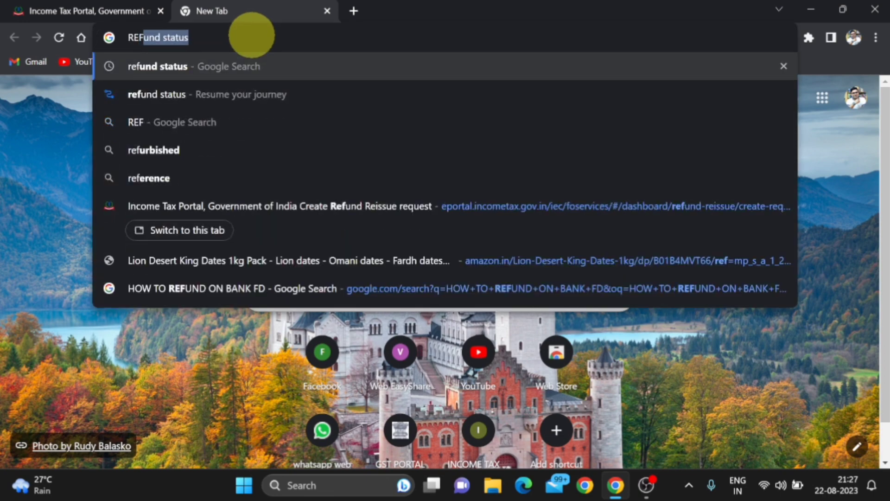
pyautogui.write('UND')
pyautogui.press('Right')
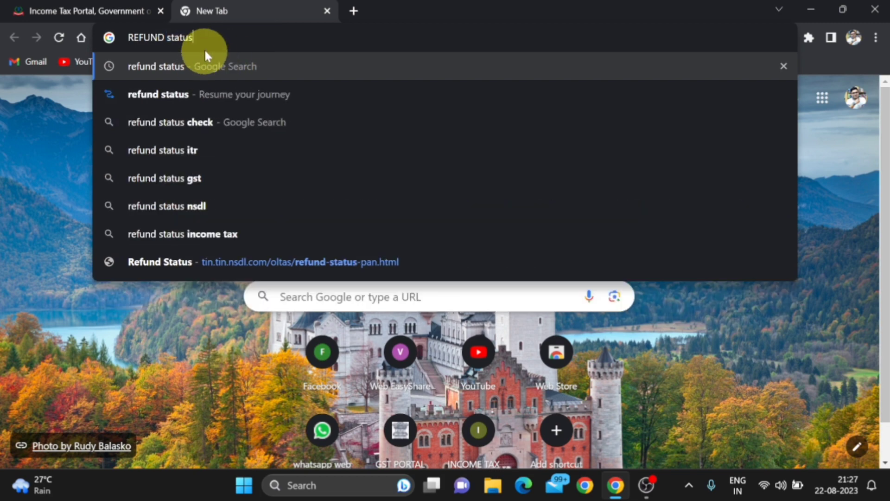
pyautogui.press('Return')
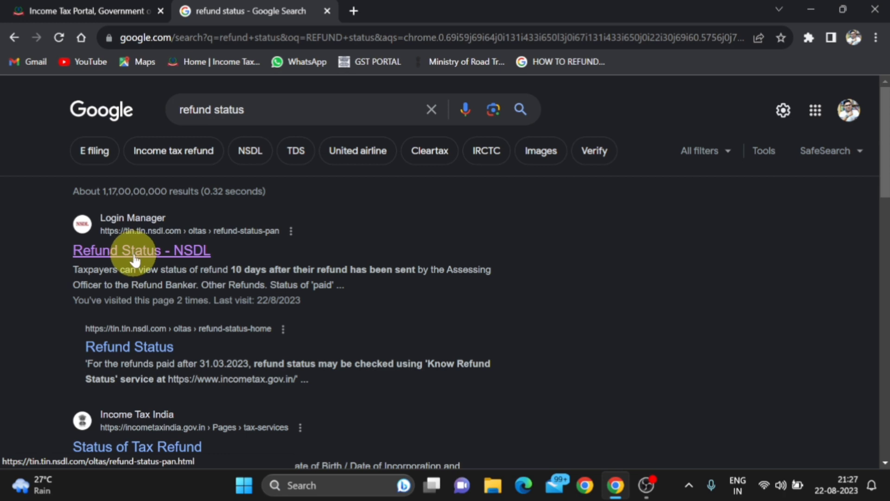
pyautogui.click(134, 260)
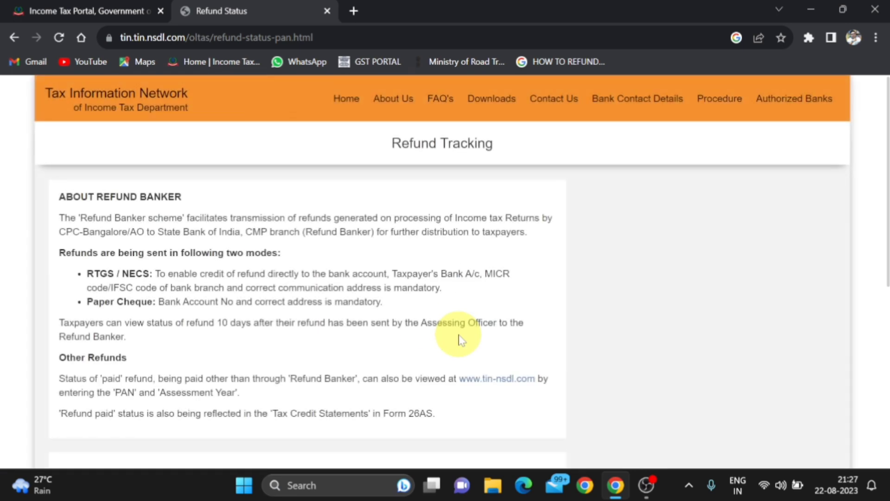
# Enter the taxpayer's PAN in the refund tracking form and set the assessment year to 2023-2024.
pyautogui.scroll(-3, 460, 340)
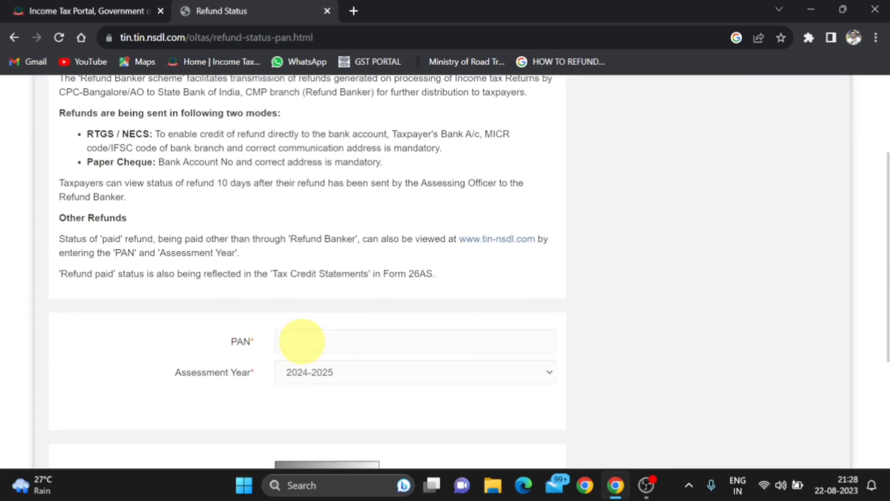
pyautogui.click(331, 342)
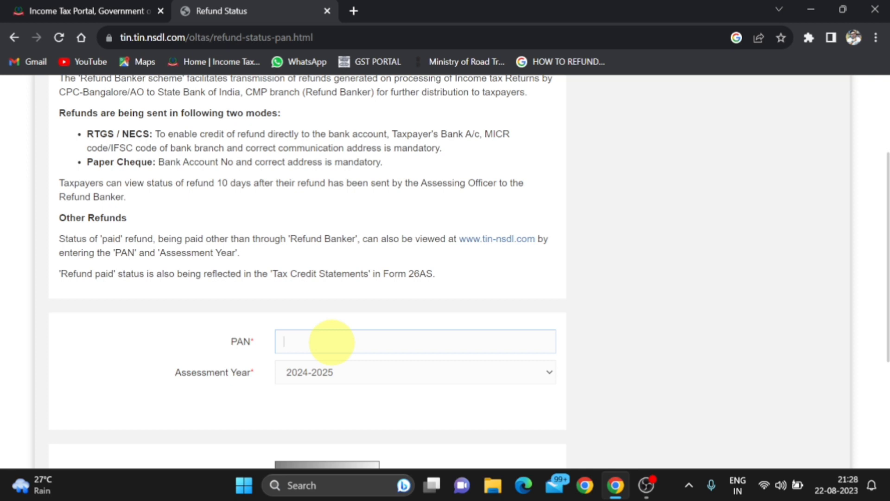
pyautogui.write('ABCDE1')
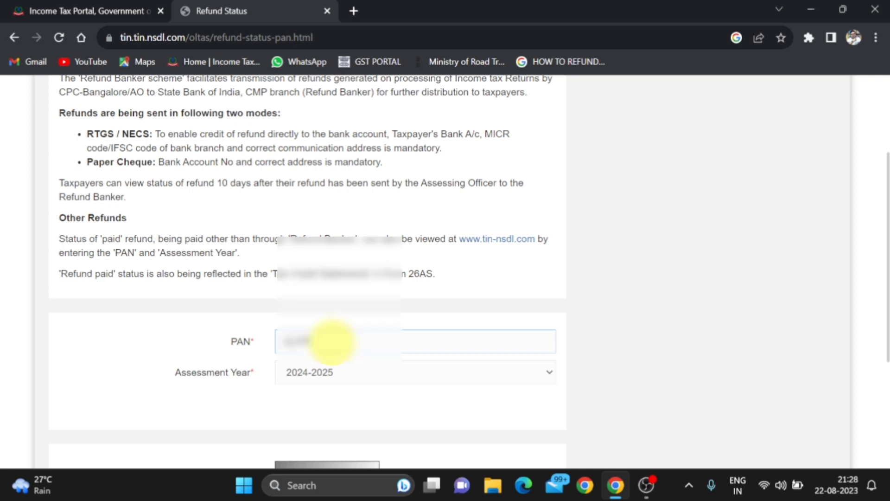
pyautogui.write('234F')
pyautogui.click(311, 374)
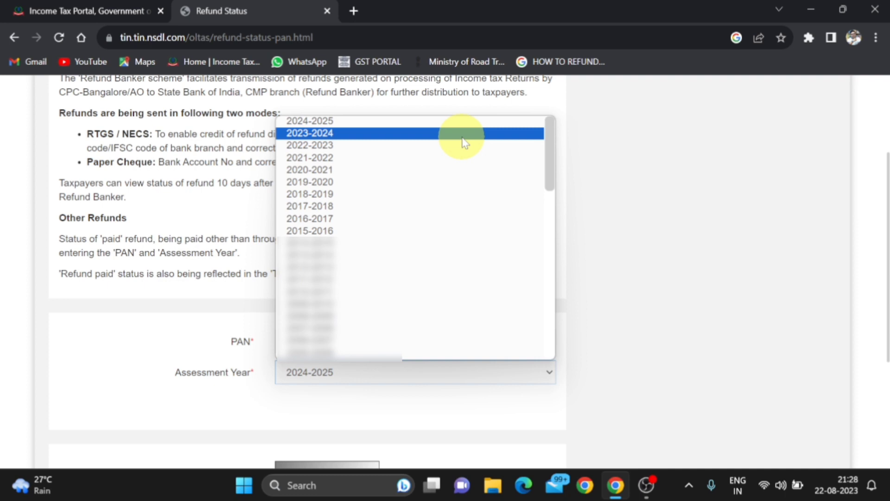
pyautogui.click(463, 138)
# Enter the captcha code from the image and submit the refund status query.
pyautogui.scroll(-4, 464, 288)
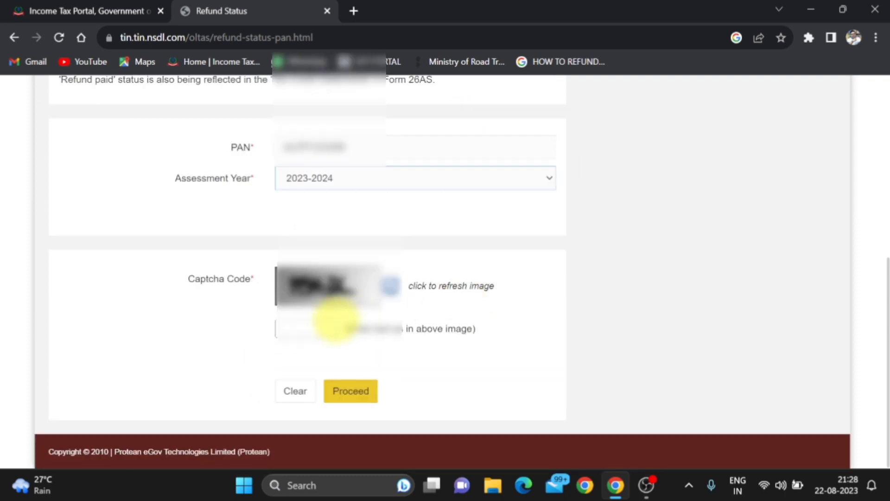
pyautogui.click(291, 327)
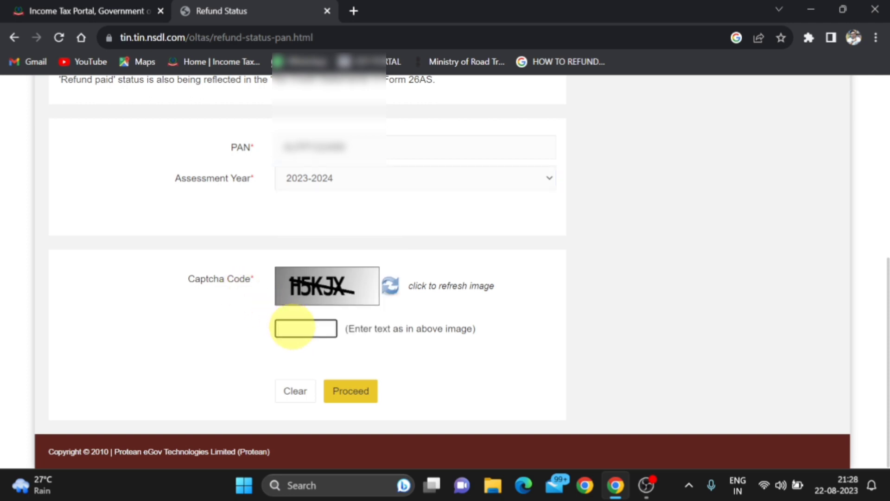
pyautogui.write('H5KJX')
pyautogui.click(354, 394)
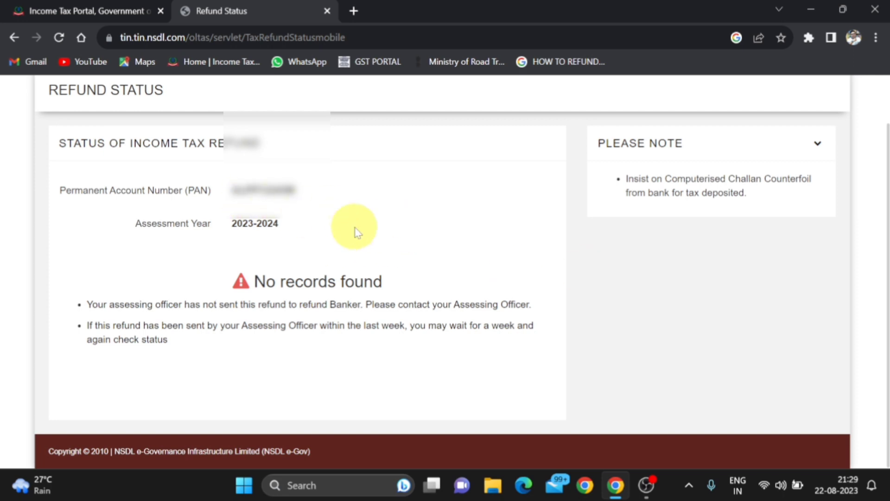
# Switch back to the Income Tax e-Filing portal, open the Submit Grievance page and select AO as the department.
pyautogui.hotkey('ctrl', 'shift', 'Tab')
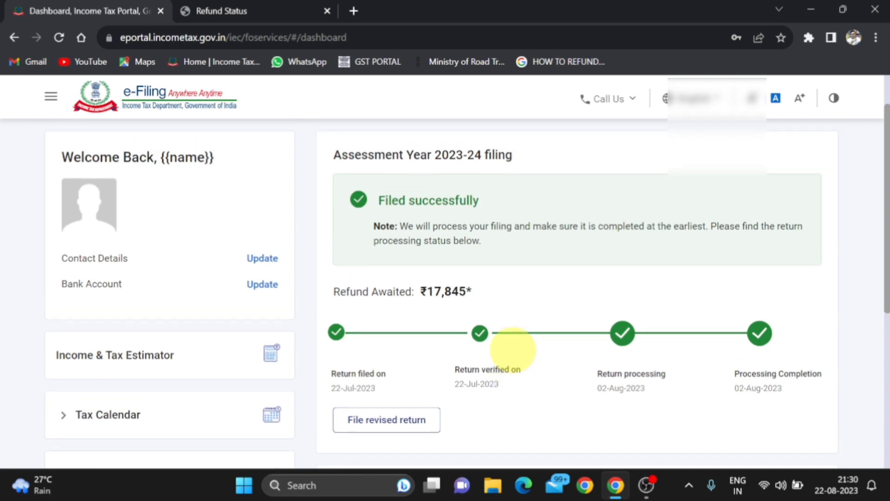
pyautogui.scroll(3, 513, 347)
pyautogui.click(649, 147)
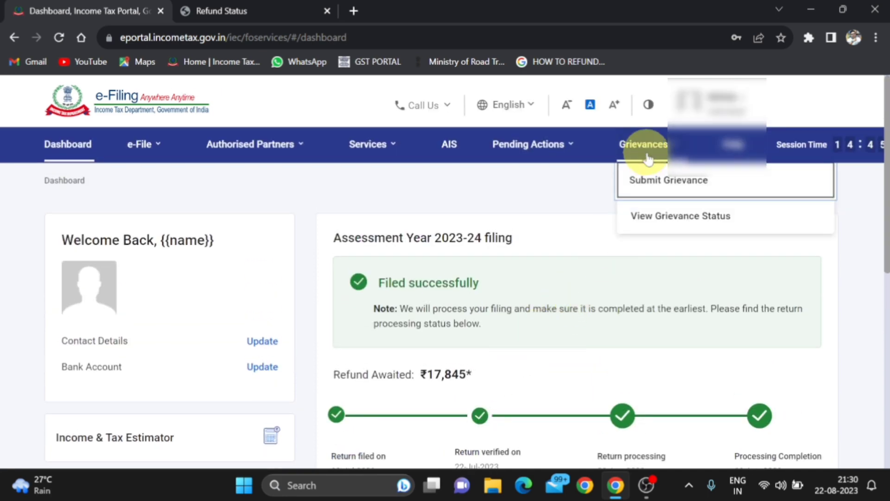
pyautogui.click(655, 184)
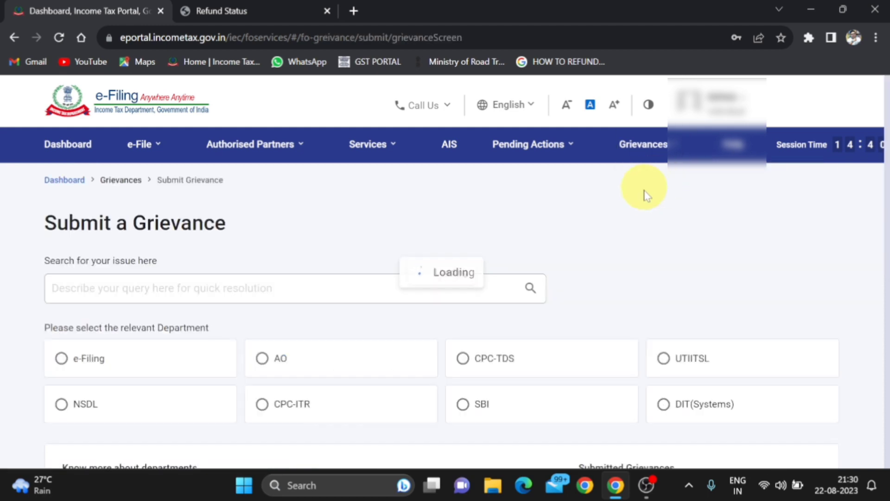
pyautogui.scroll(-2, 588, 265)
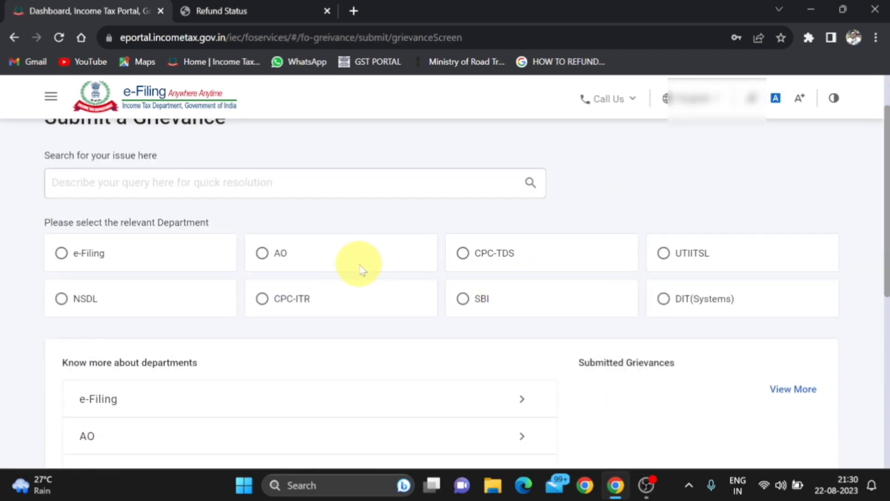
pyautogui.click(262, 254)
pyautogui.scroll(6, 262, 257)
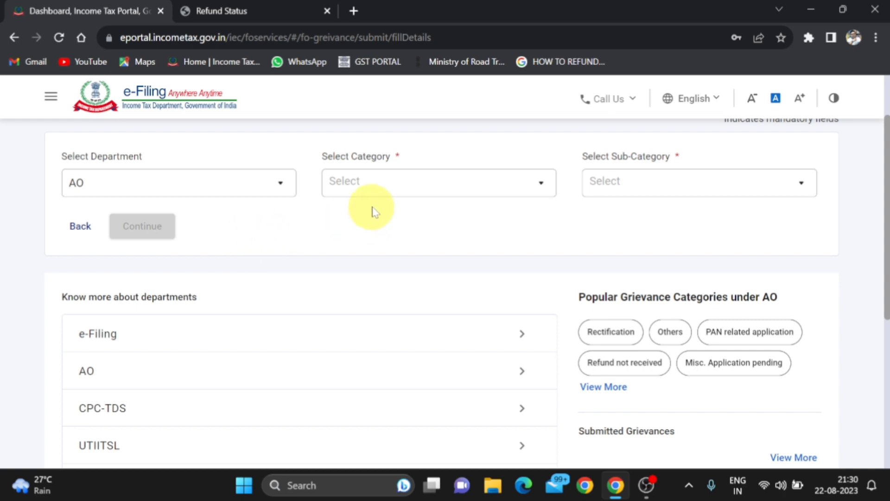
# Set both the grievance category and sub-category to Refund not received and continue to the grievance details form.
pyautogui.click(389, 192)
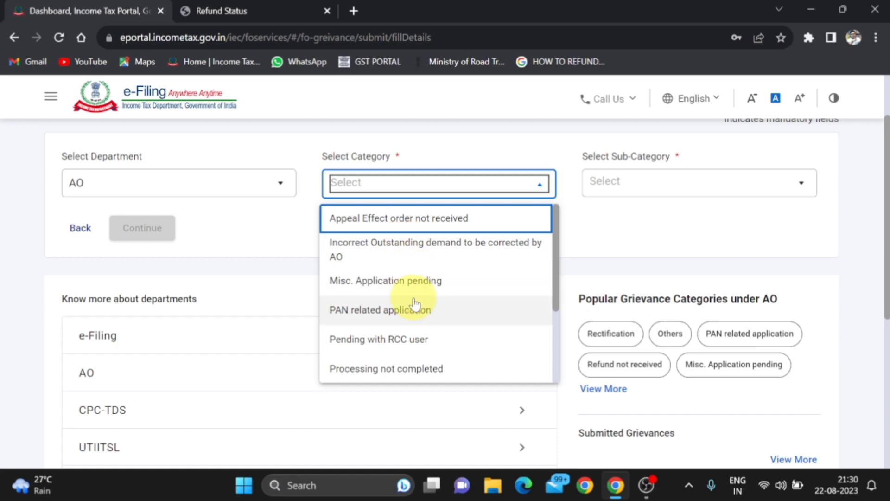
pyautogui.scroll(-2, 415, 305)
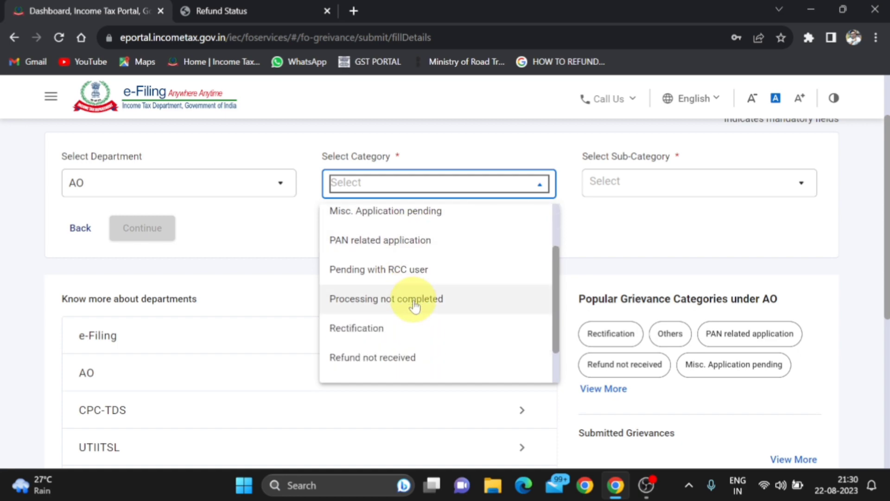
pyautogui.click(411, 362)
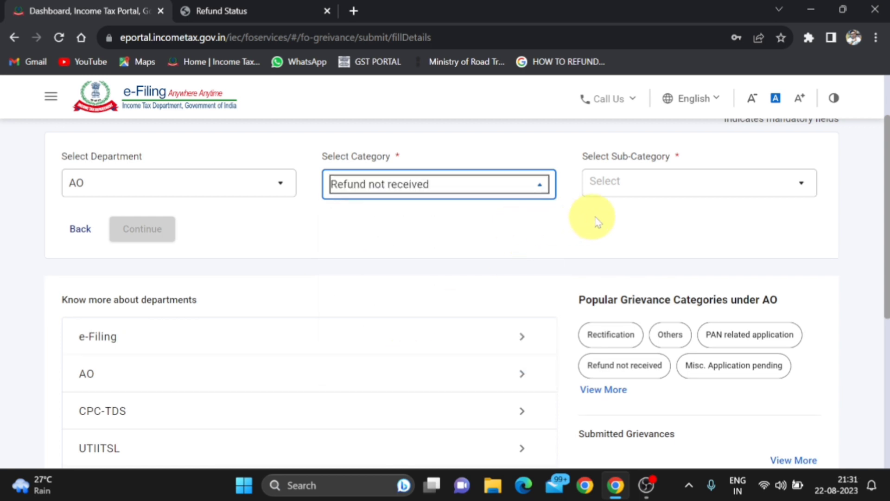
pyautogui.click(645, 191)
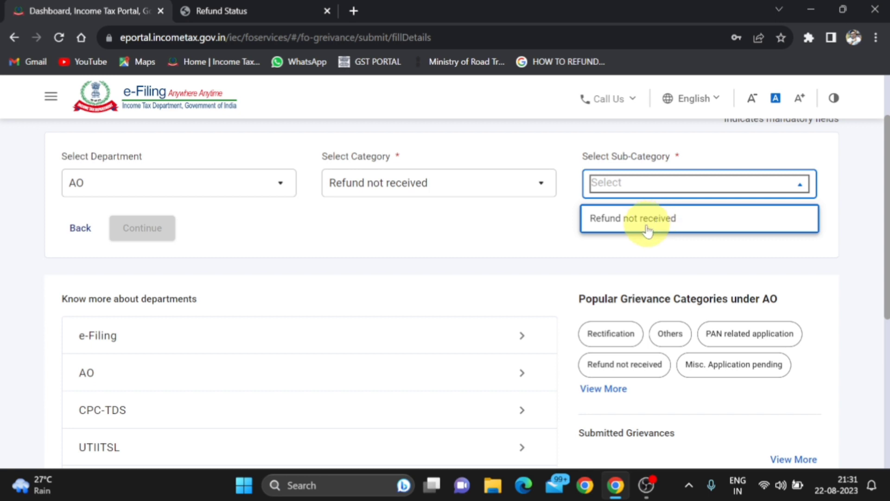
pyautogui.click(659, 225)
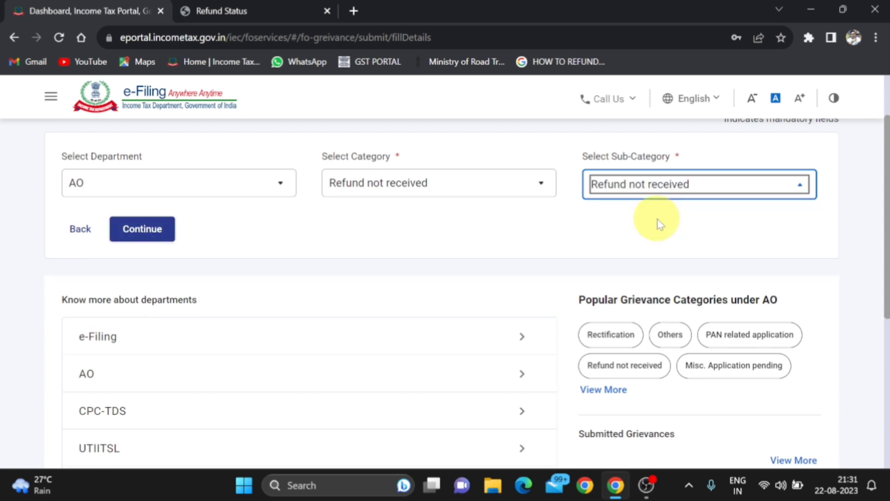
pyautogui.click(139, 234)
pyautogui.scroll(-1, 156, 248)
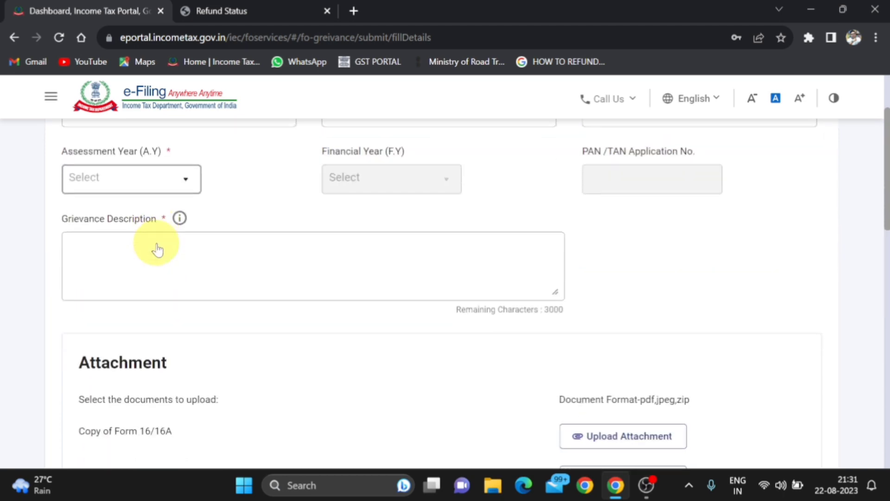
# Set the assessment year in the grievance details form to 2023-24.
pyautogui.click(177, 183)
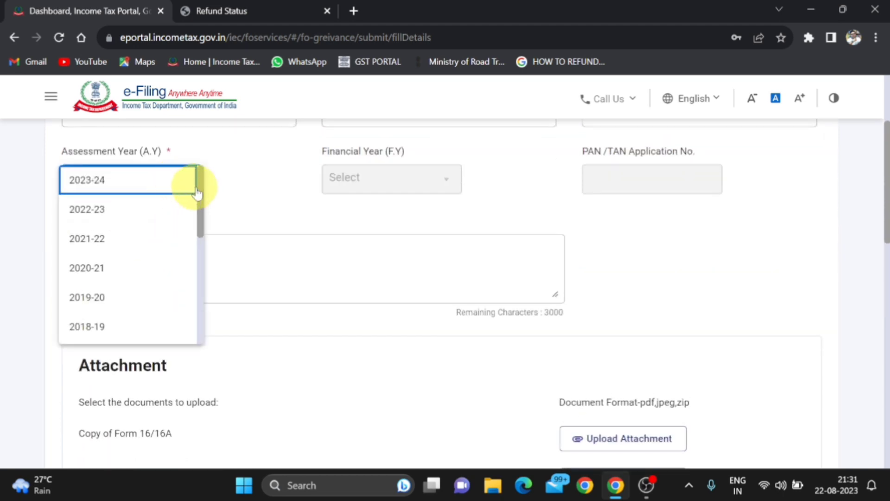
pyautogui.click(196, 180)
pyautogui.click(192, 184)
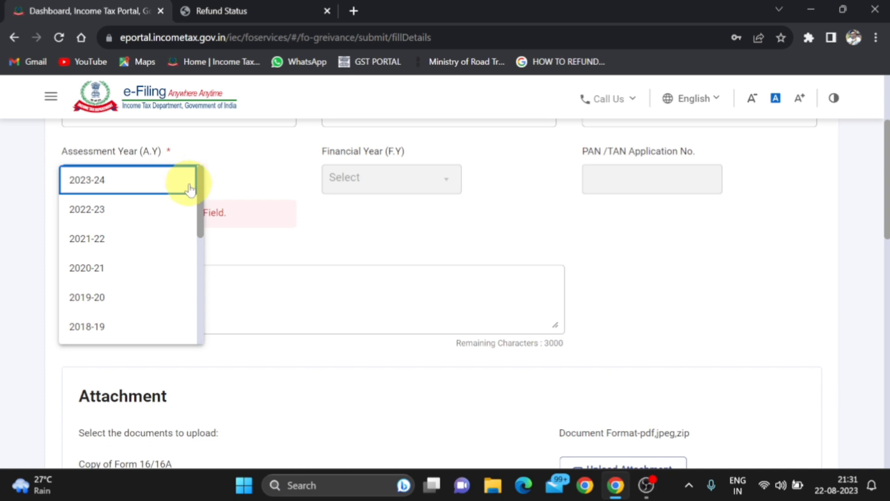
pyautogui.click(168, 188)
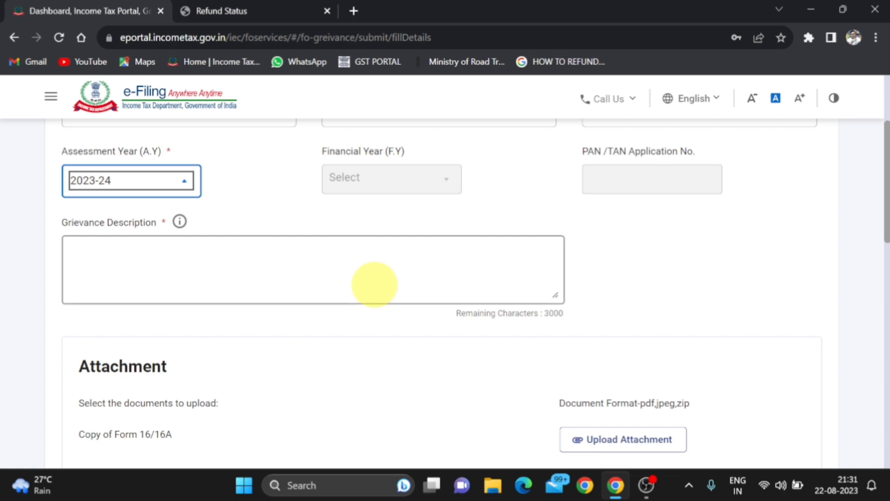
# Review the grievance form's attachment section, including the document types, accepted formats and upload size limit.
pyautogui.scroll(-3, 375, 284)
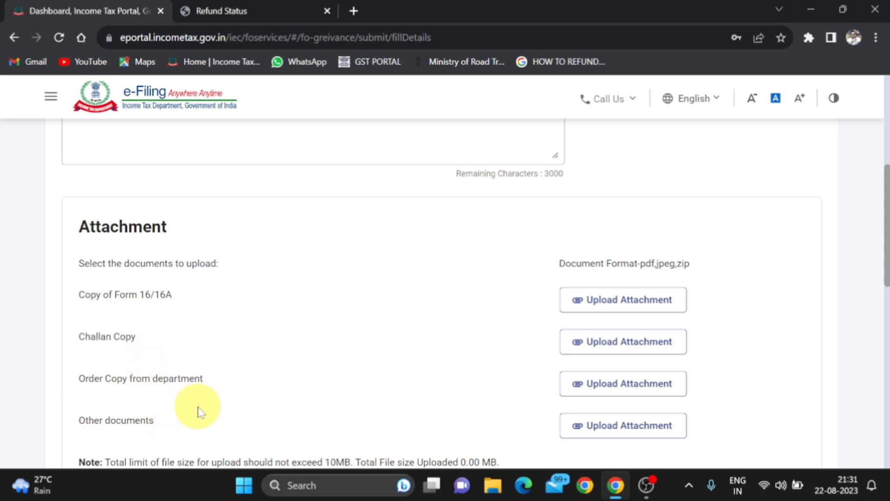
pyautogui.scroll(-2, 200, 411)
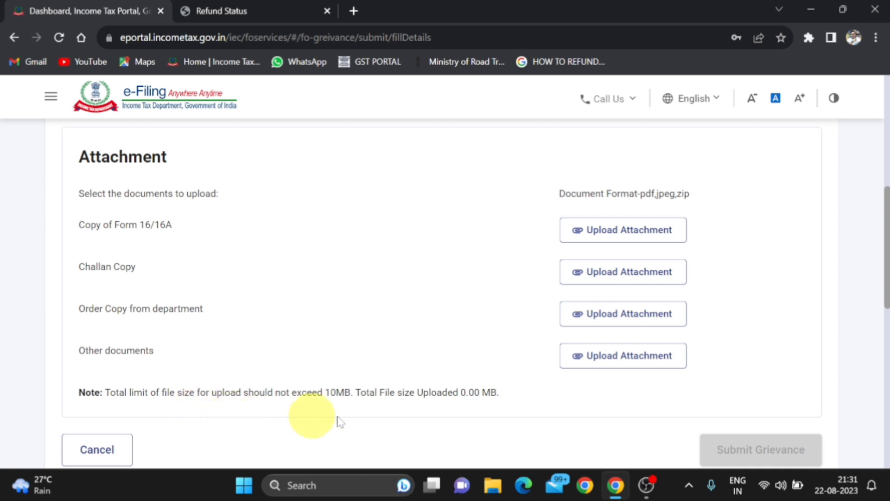
pyautogui.scroll(-2, 510, 397)
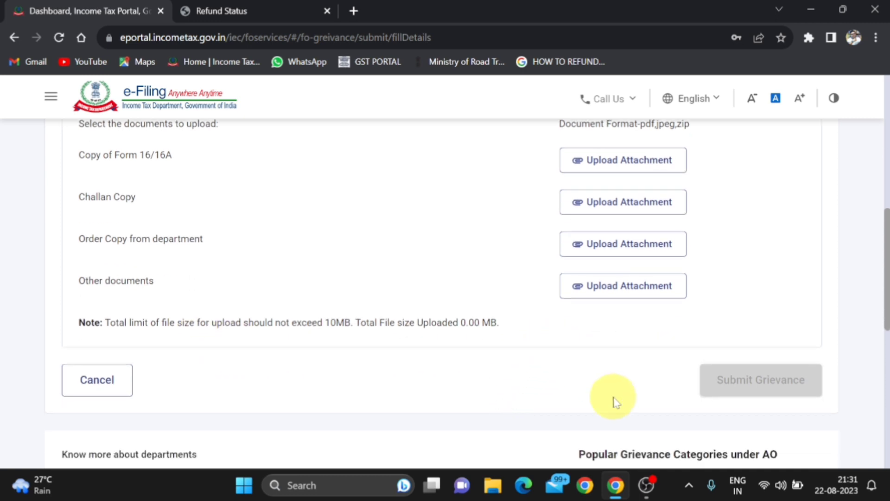